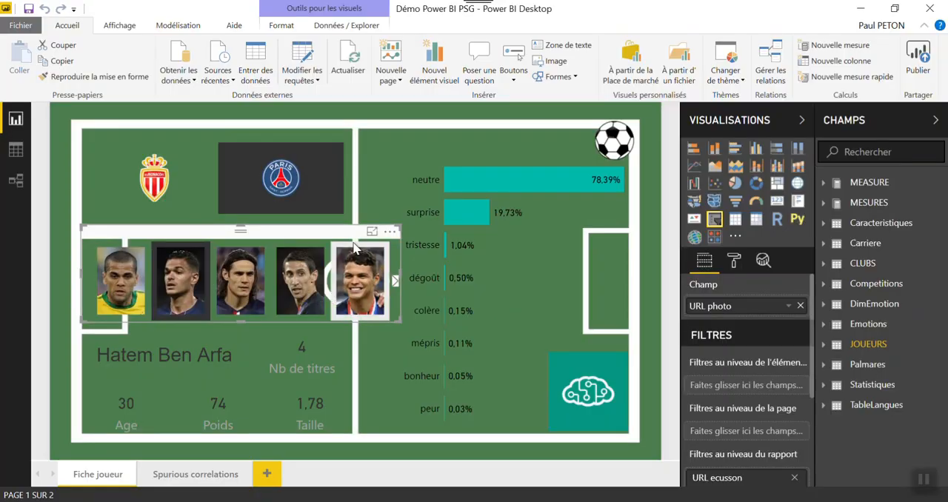
Filter the player sheet by photo for Daniel Alves, Thiago Silva, Edinson Cavani, Hatem Ben Arfa and Angel Di Maria in turn
click(126, 296)
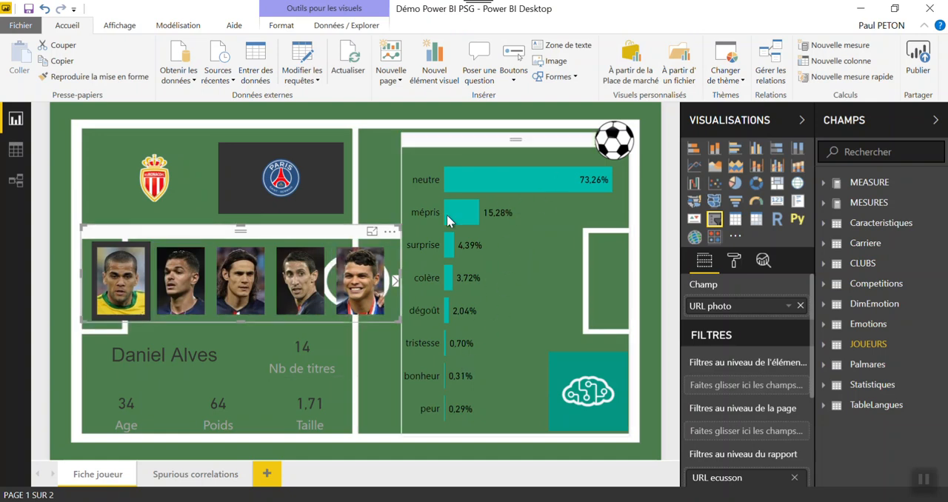
click(356, 287)
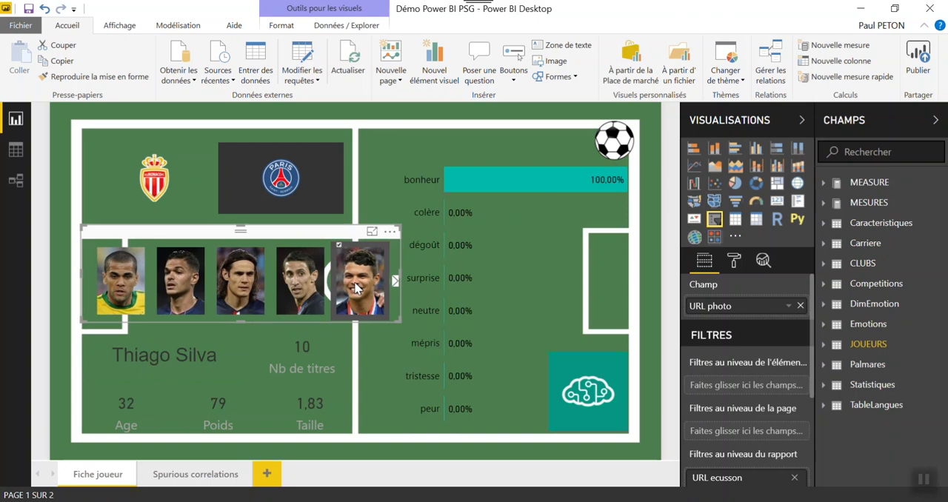
click(253, 295)
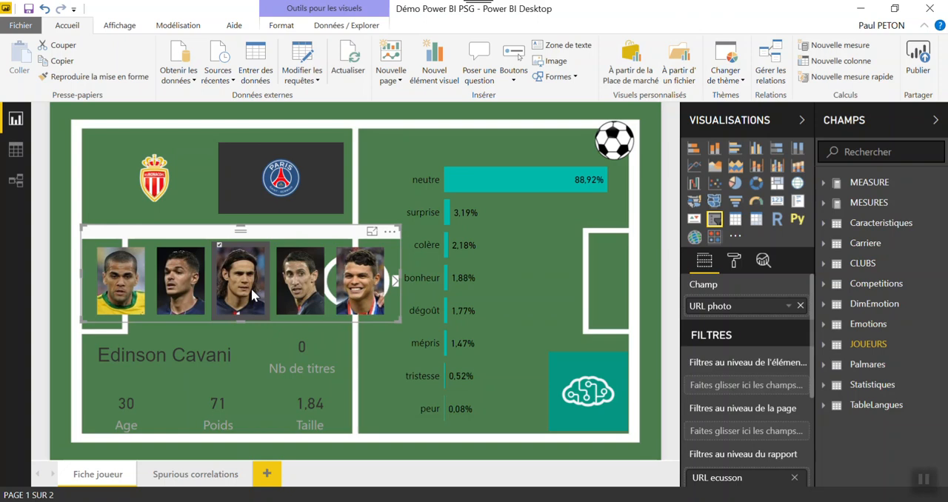
click(194, 302)
click(287, 289)
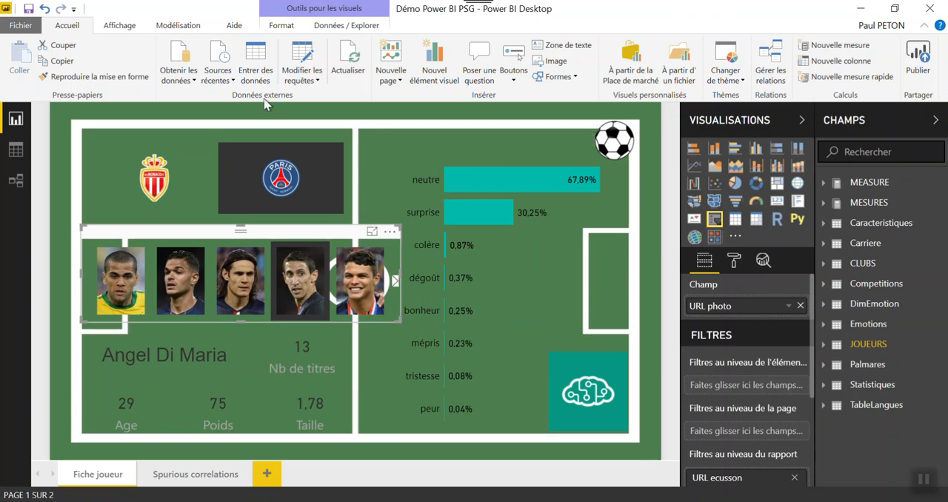
Open the query editor to examine the Langues translation table, and return to the report window
click(304, 77)
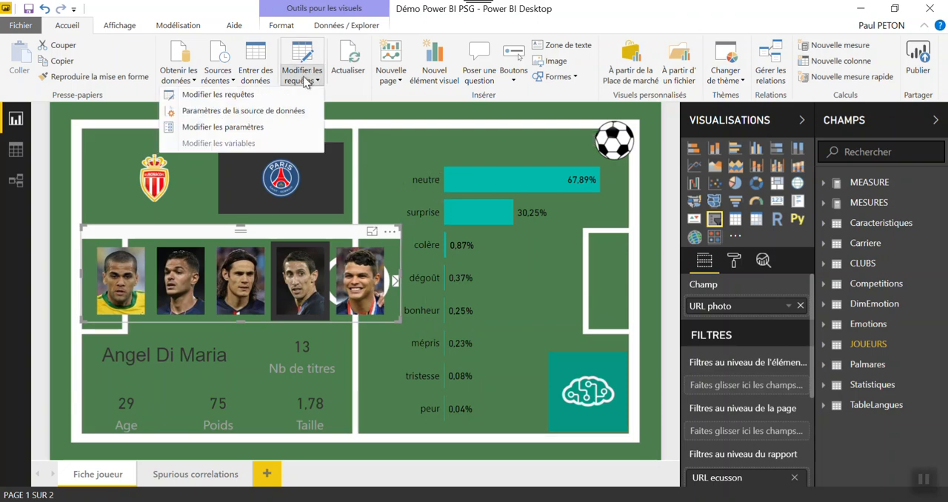
click(271, 97)
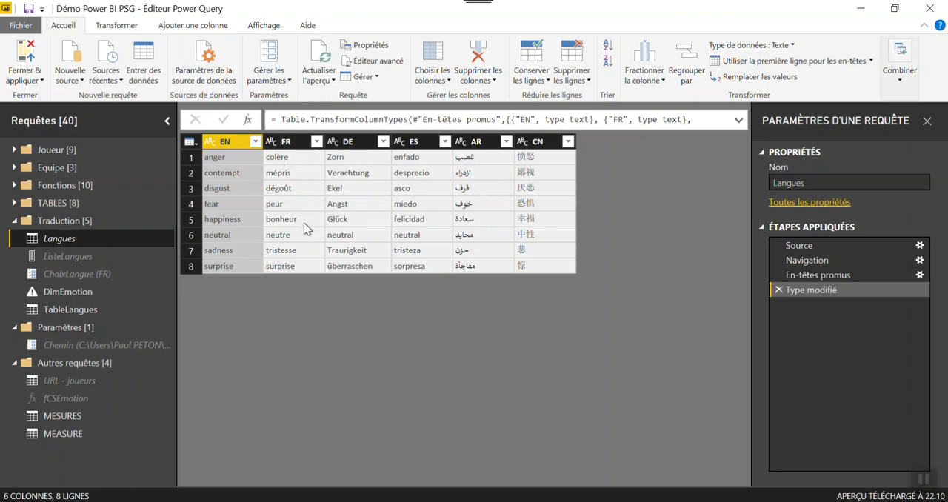
click(569, 501)
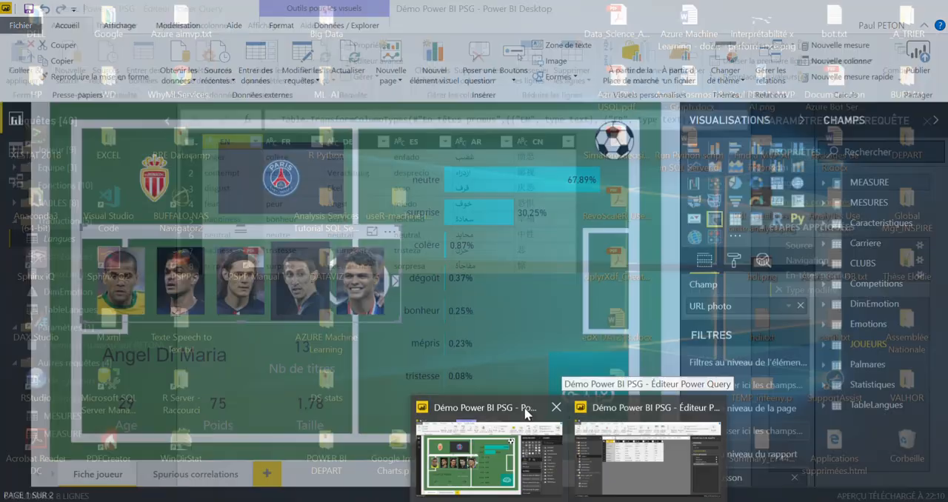
click(489, 445)
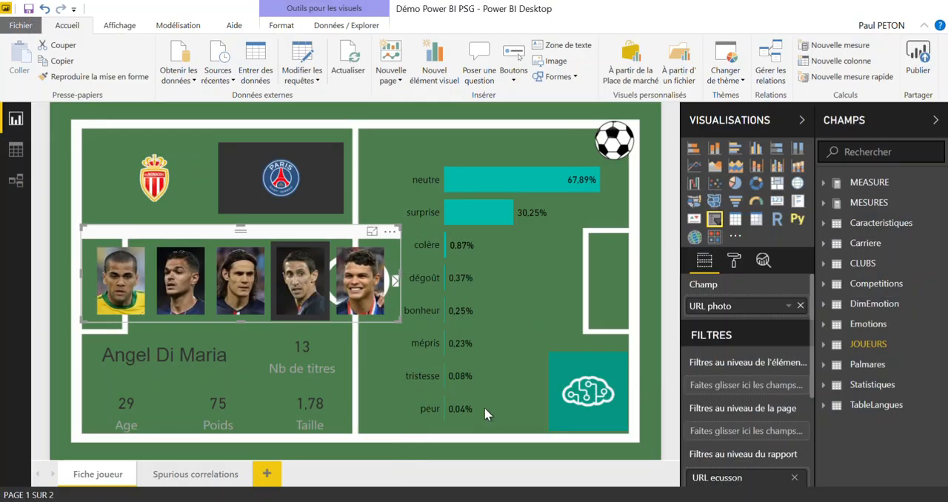
Set the ChoixLangue parameter to ES from the report's query parameters
click(309, 87)
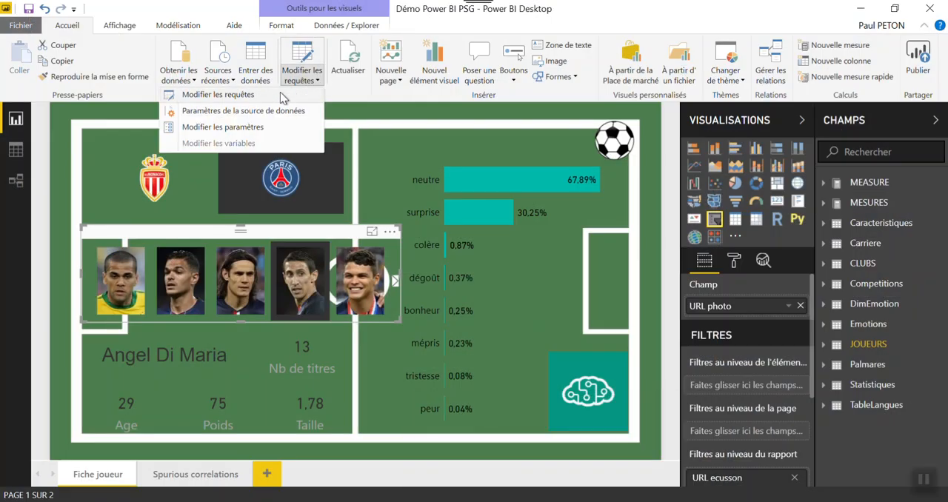
click(265, 128)
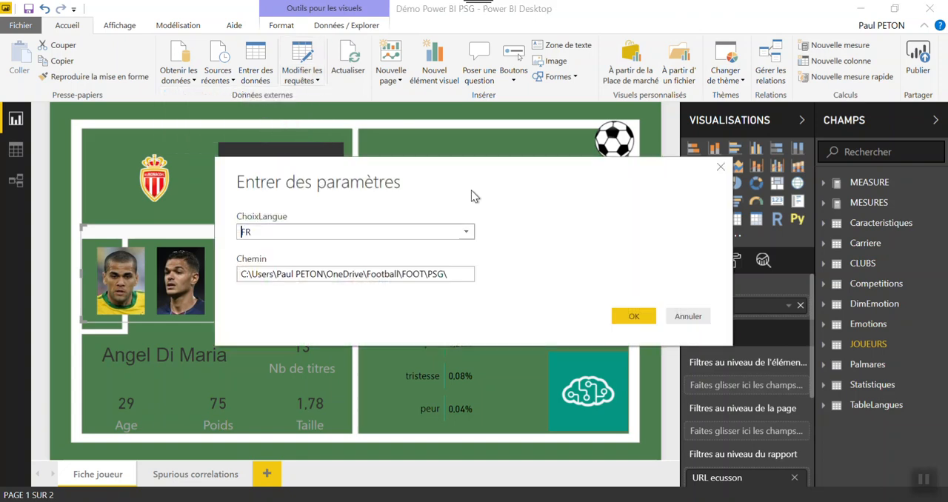
click(467, 234)
click(398, 291)
click(626, 315)
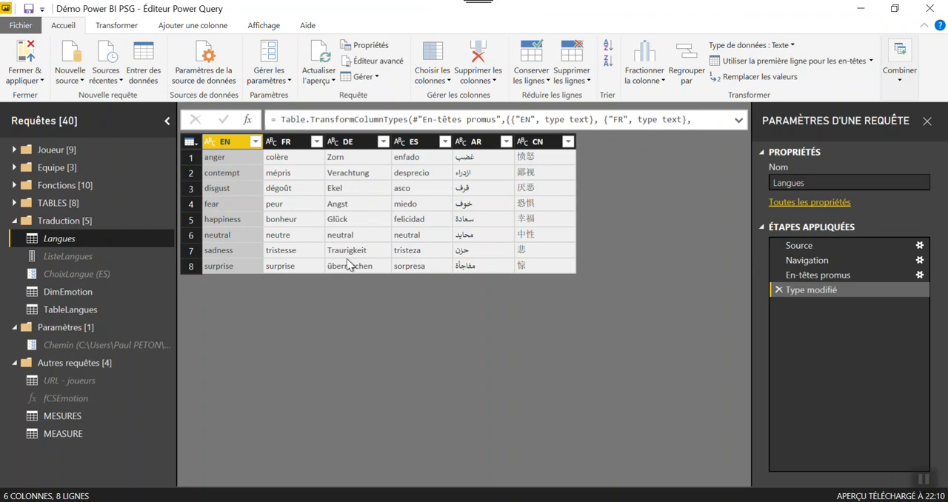
Examine the Source and En-têtes rétrogradés steps of the ListeLangues query in the query editor
click(67, 256)
click(832, 246)
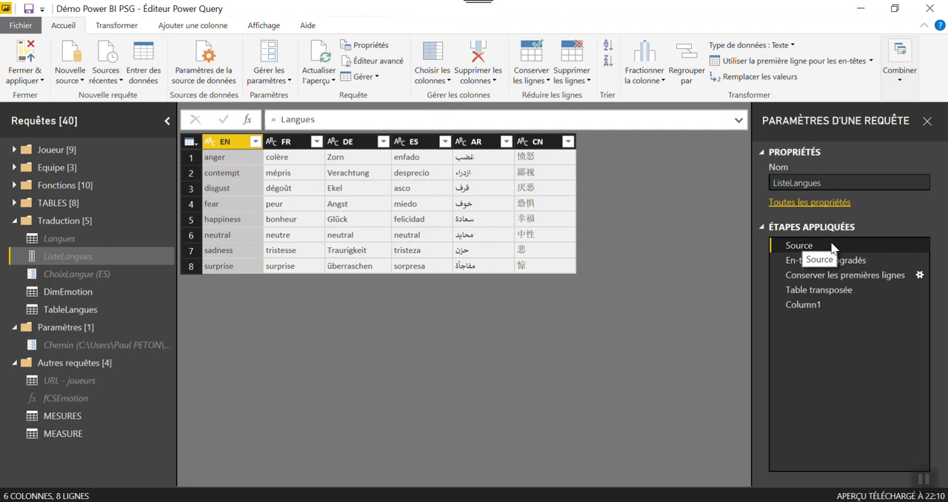
click(832, 266)
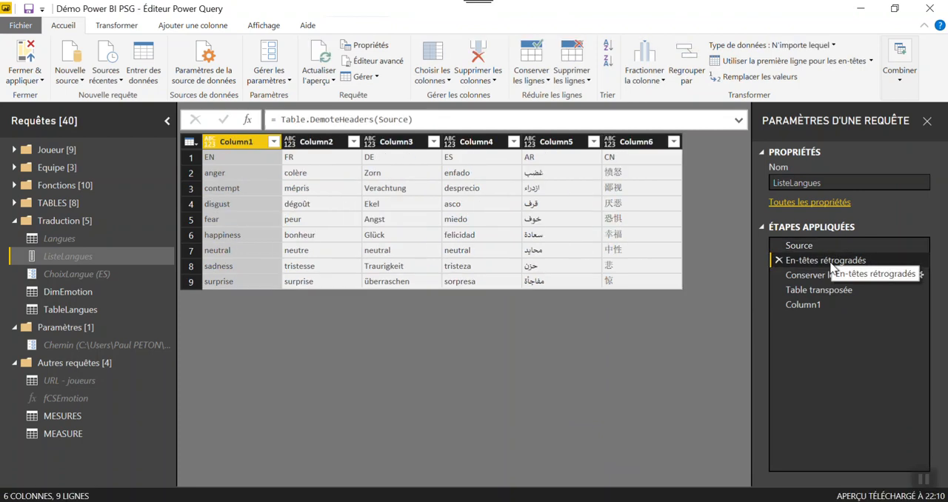
Examine the ChoixLangue parameter's definition and the query that supplies its suggested values
click(80, 276)
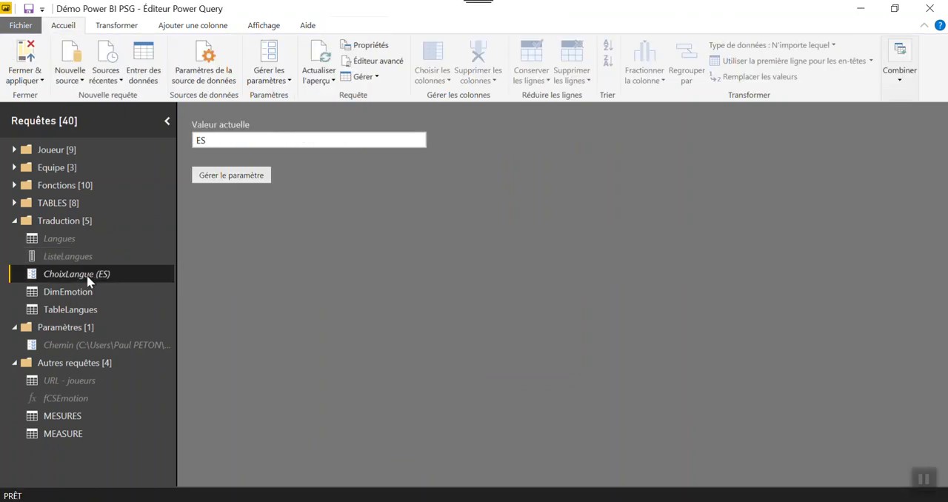
click(229, 178)
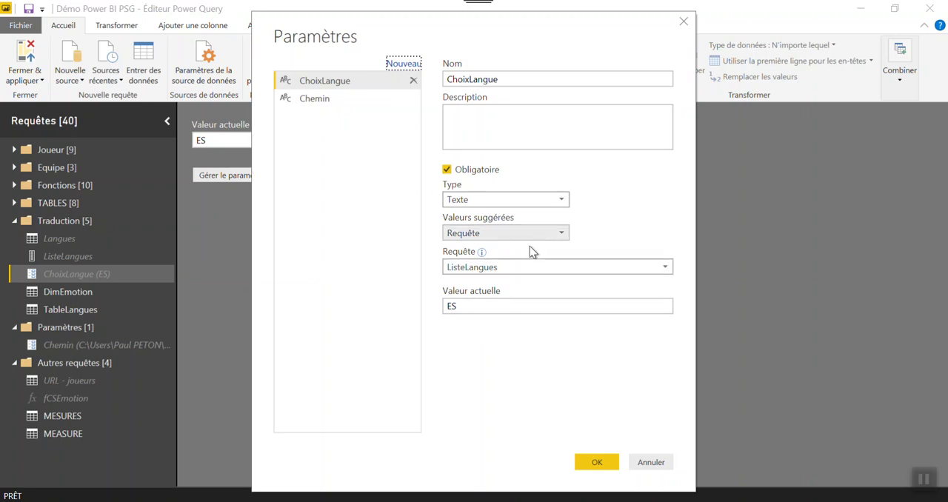
click(536, 268)
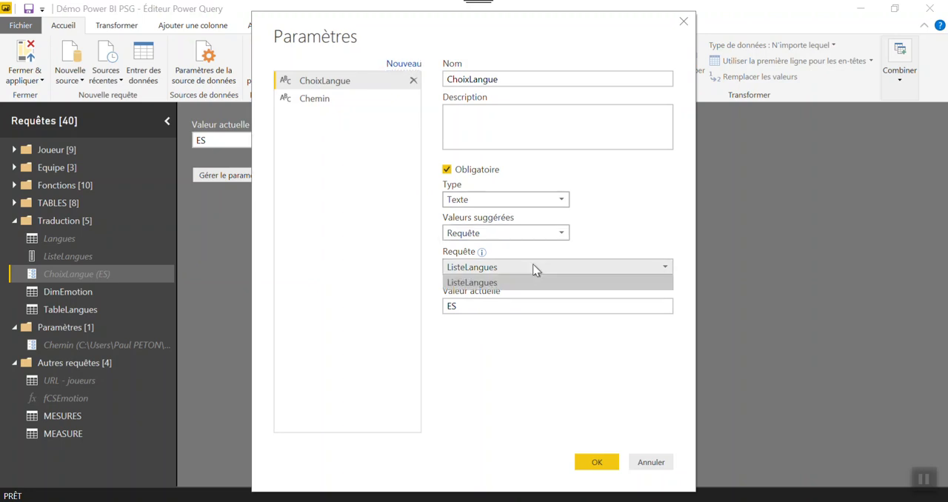
click(536, 270)
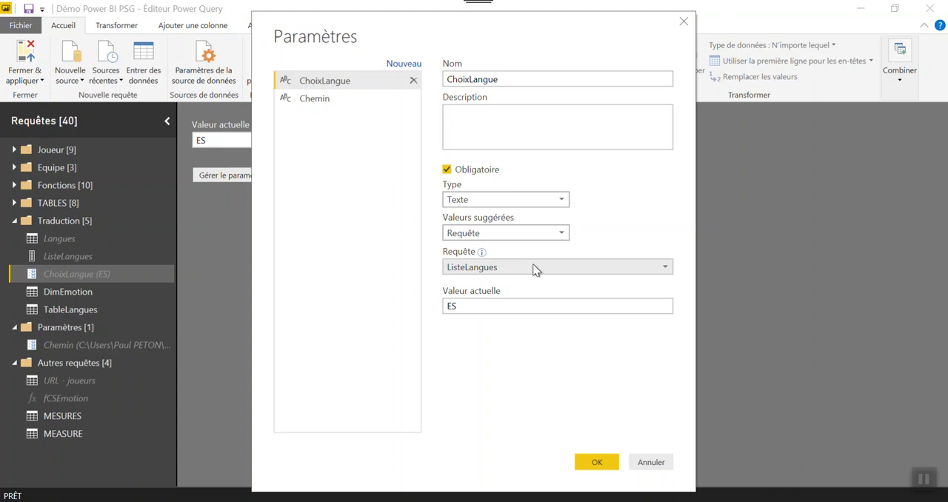
click(593, 463)
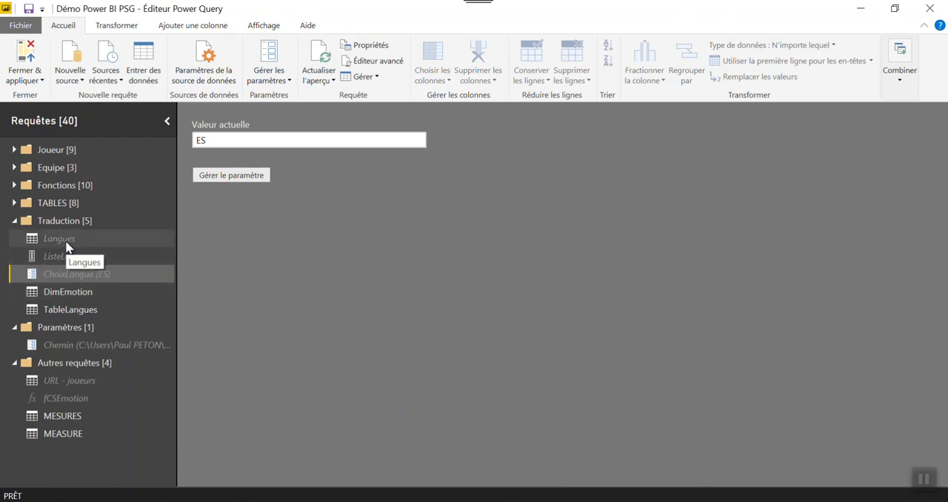
Review the Source and Requêtes fusionnées steps of the DimEmotion query, including the expand options of its Langues column
click(72, 294)
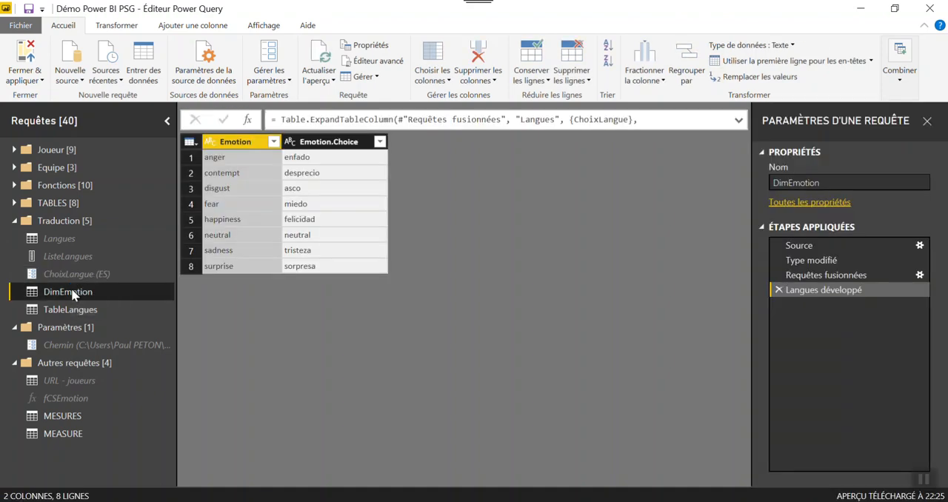
click(800, 245)
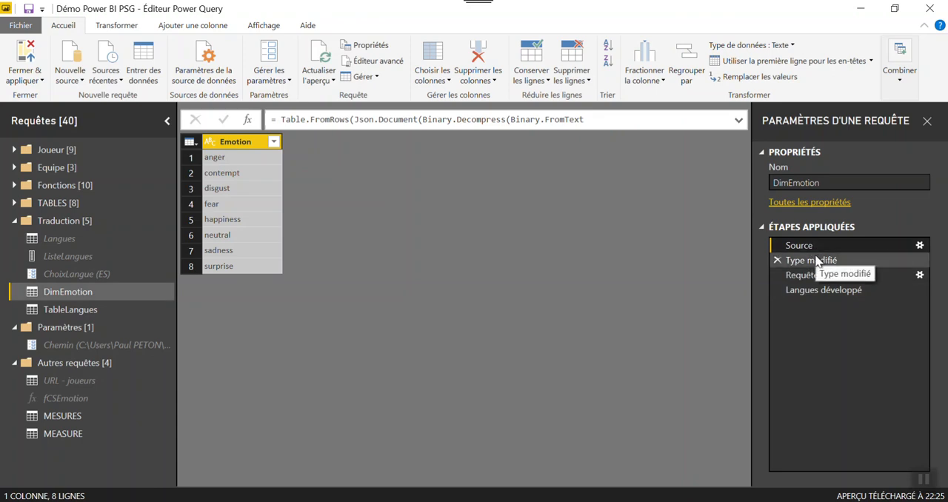
click(823, 274)
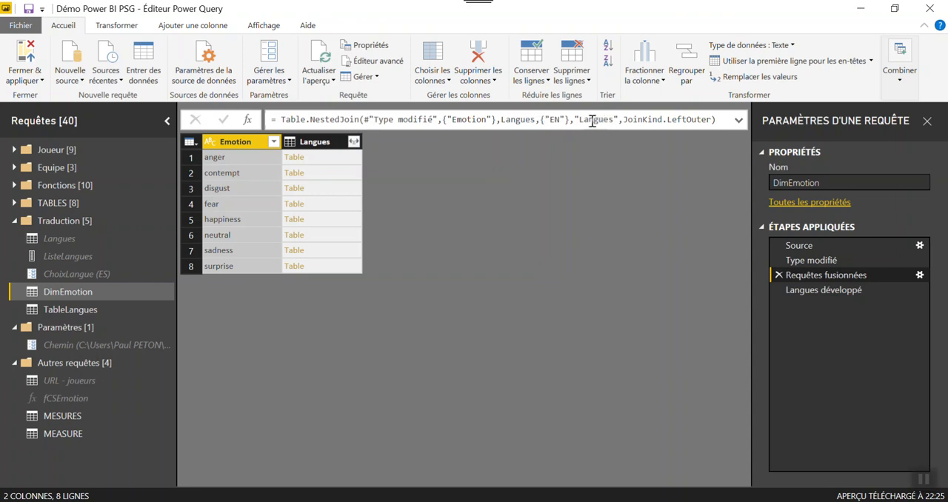
click(354, 141)
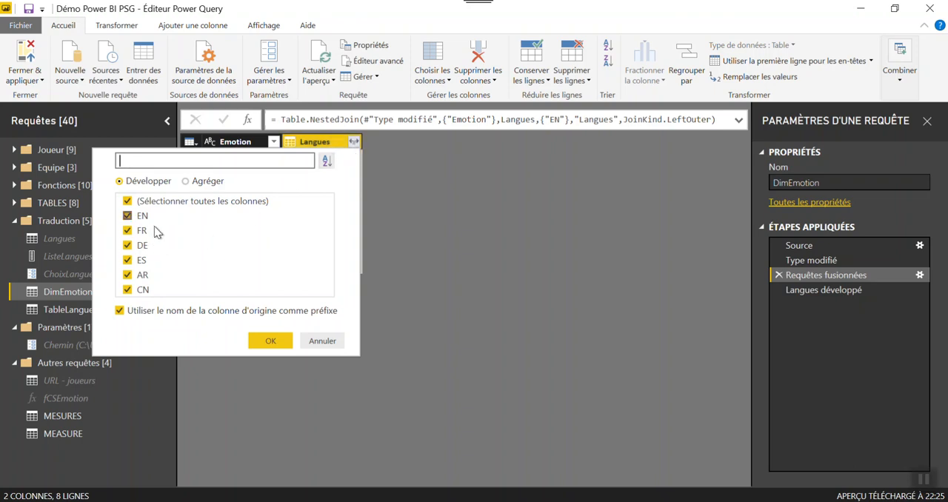
click(330, 343)
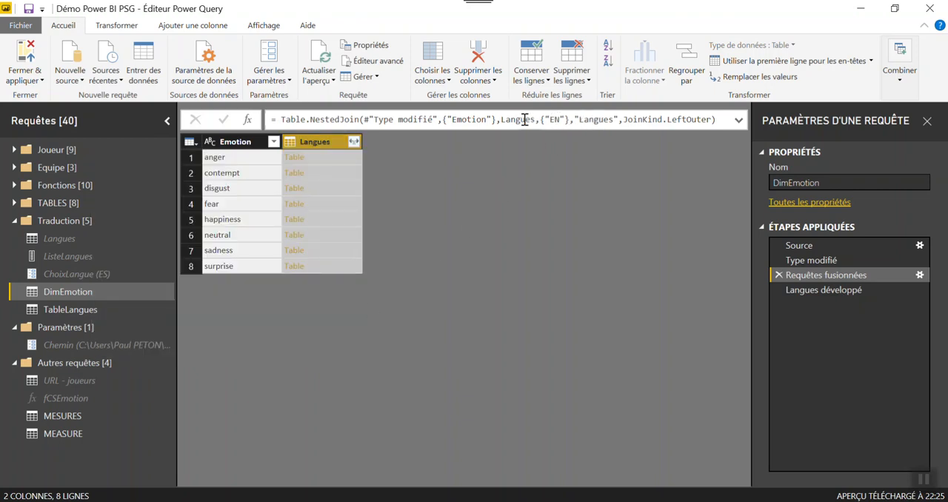
Set the ChoixLangue parameter to DE in the query editor and apply the changes to the report
click(93, 278)
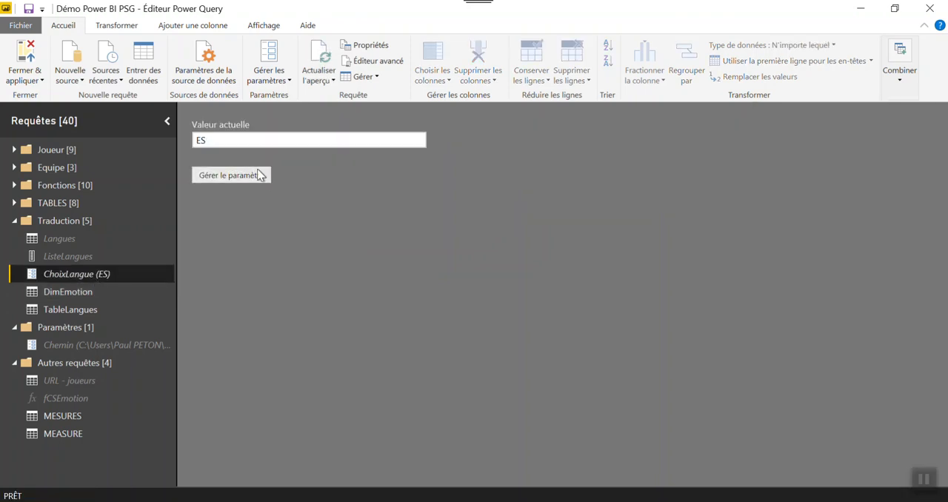
click(232, 176)
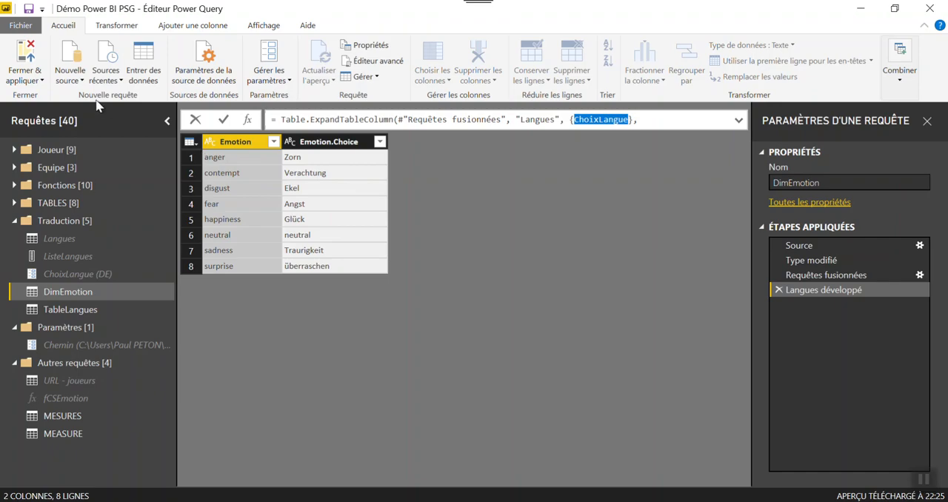
click(26, 53)
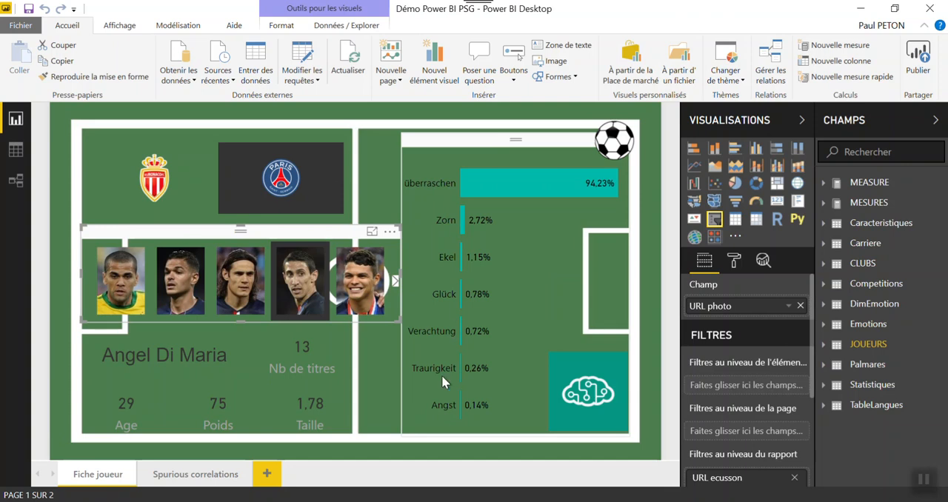
Set the ChoixLangue parameter to AR from the report and apply the pending query changes
click(300, 82)
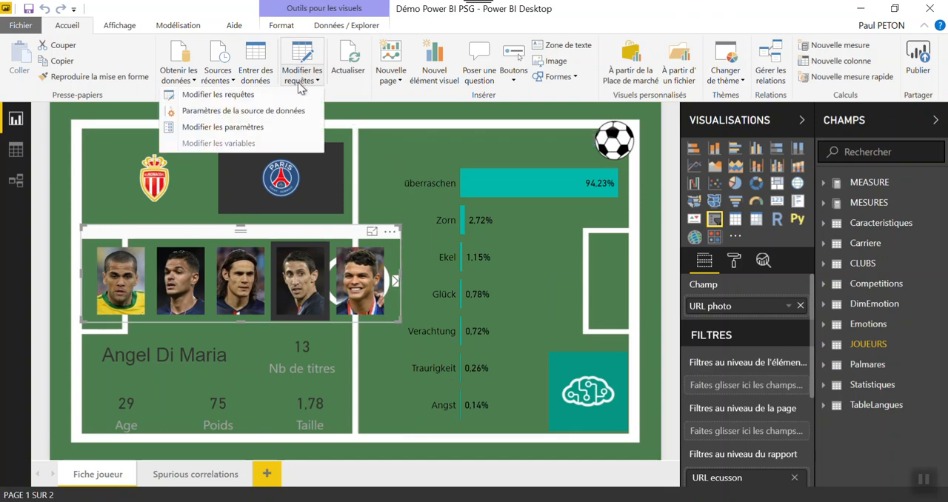
click(271, 128)
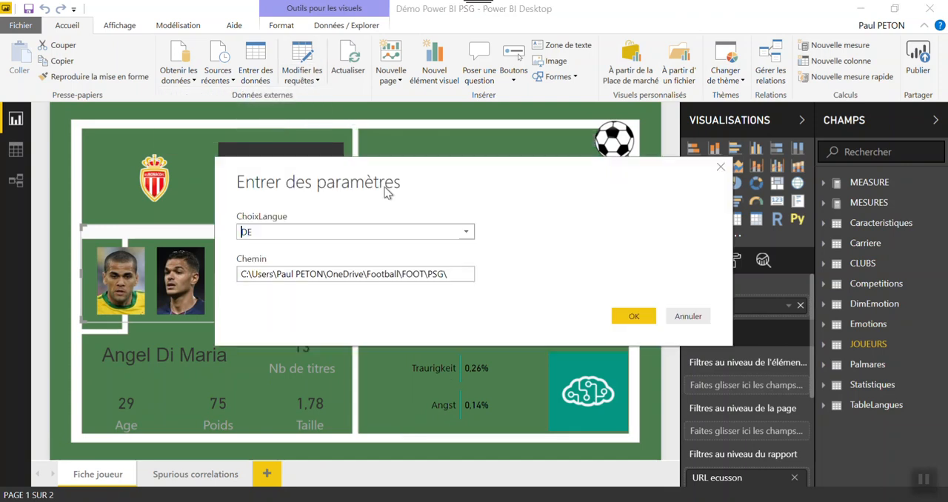
click(466, 232)
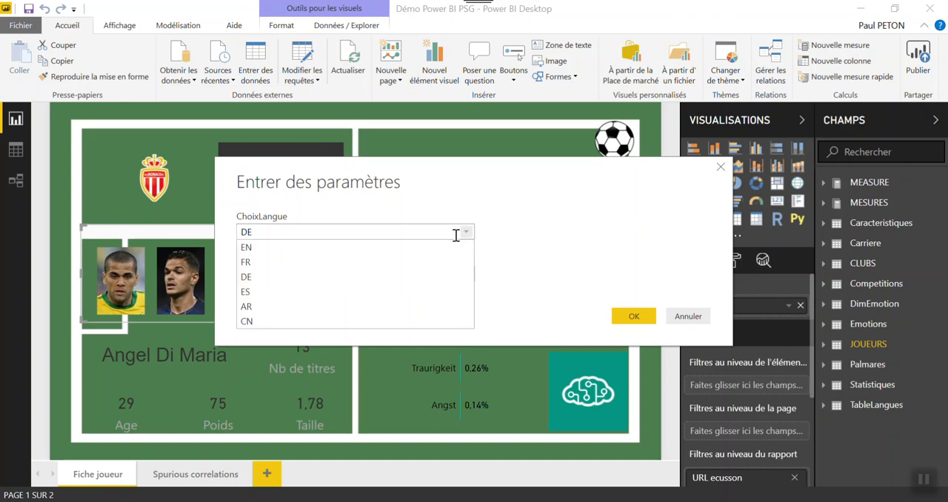
click(361, 308)
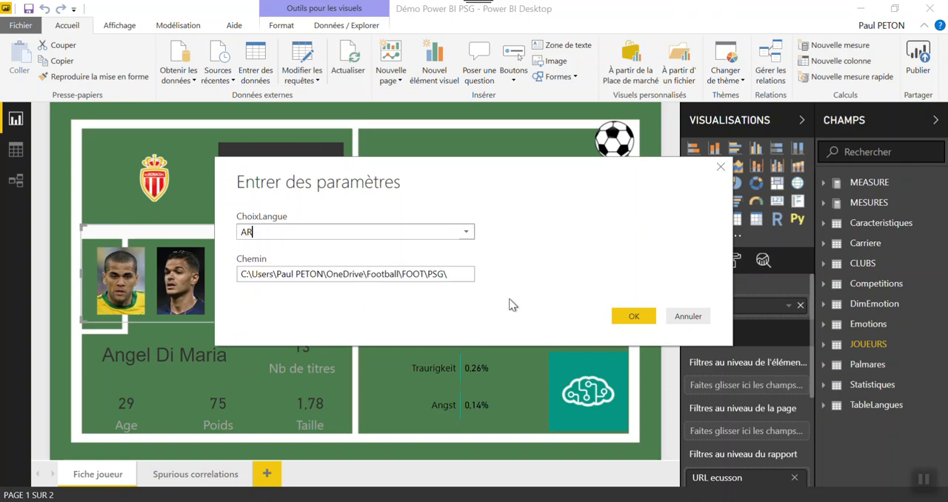
click(635, 314)
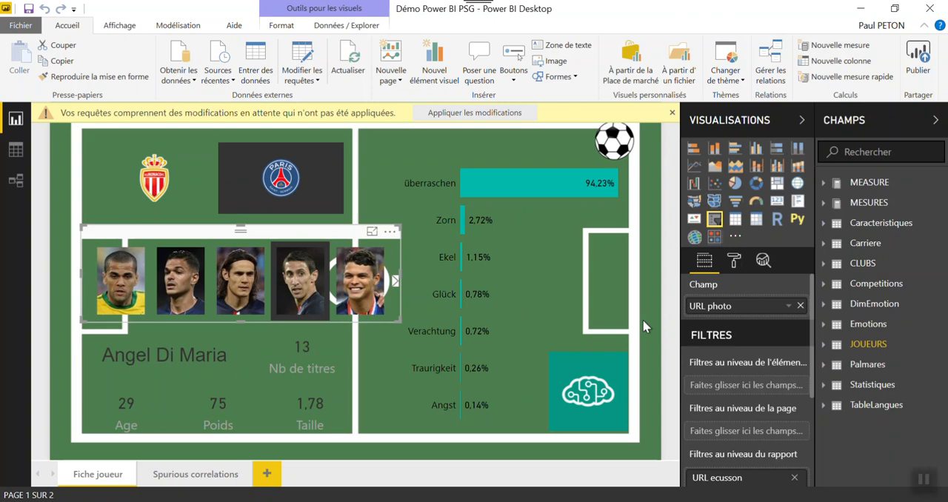
click(498, 116)
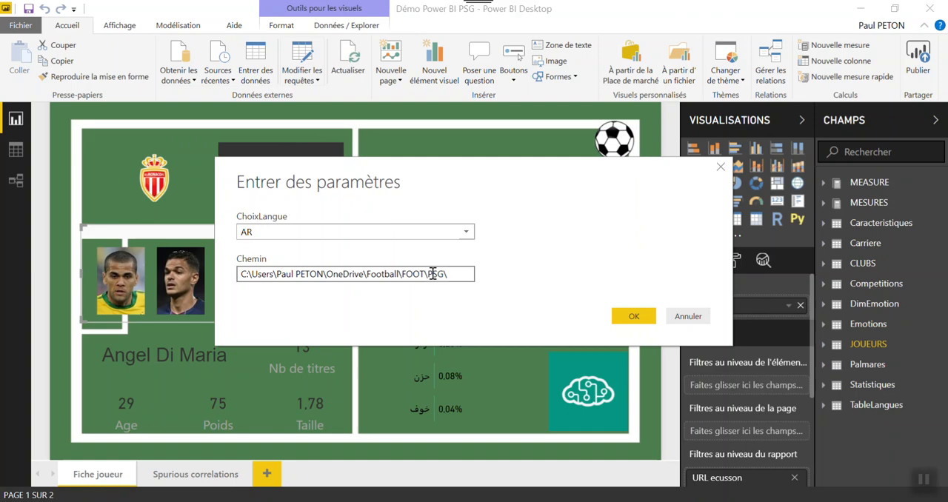
Set the ChoixLangue parameter to CN and apply the pending query changes to the emotions chart
click(466, 232)
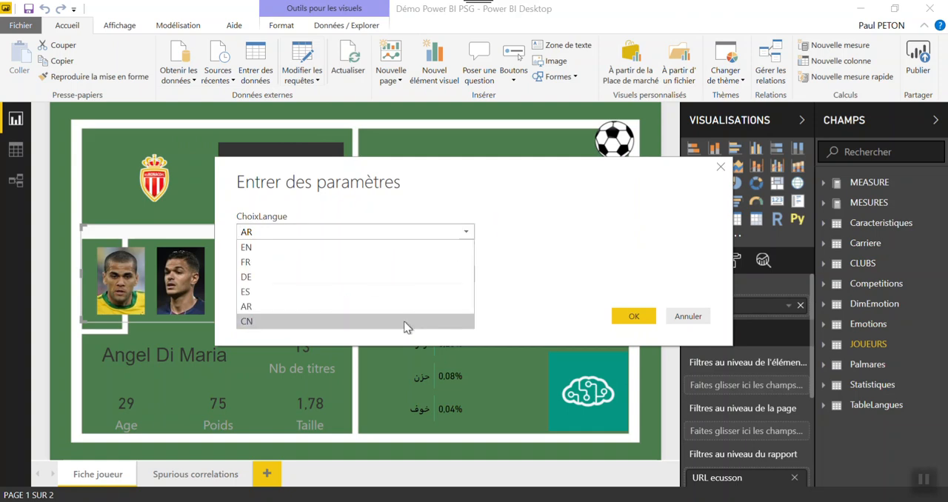
click(403, 321)
click(630, 315)
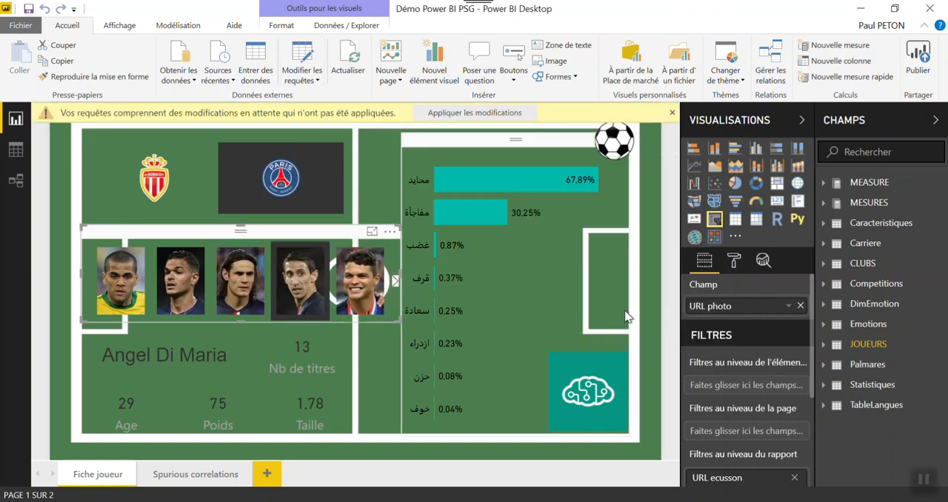
click(461, 112)
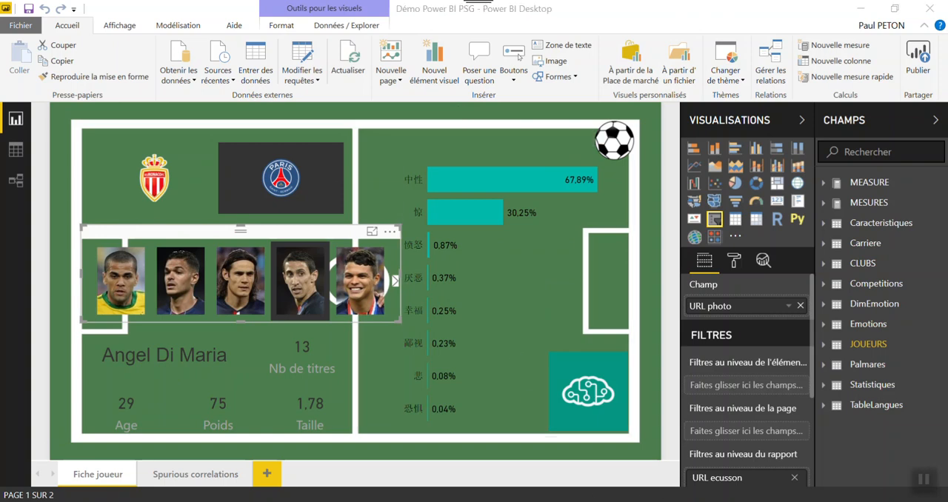
mouse_move(644, 501)
click(676, 424)
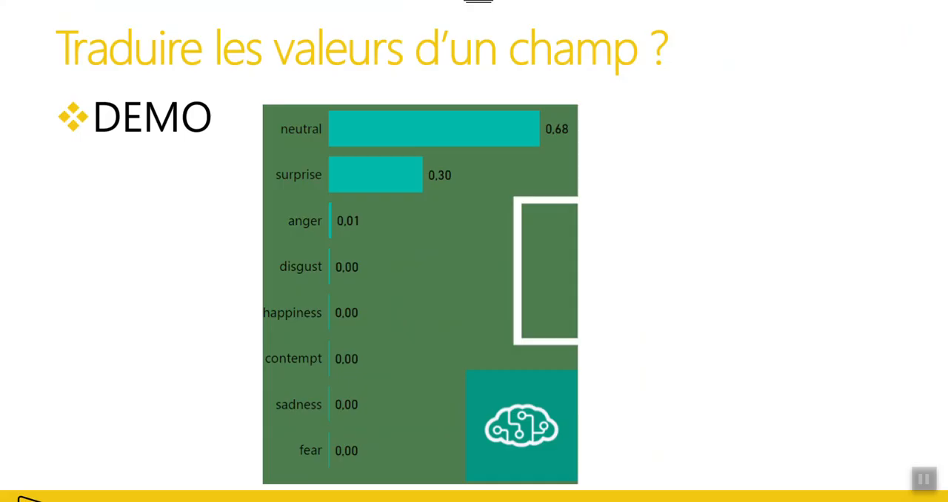
key(Right)
key(Right)
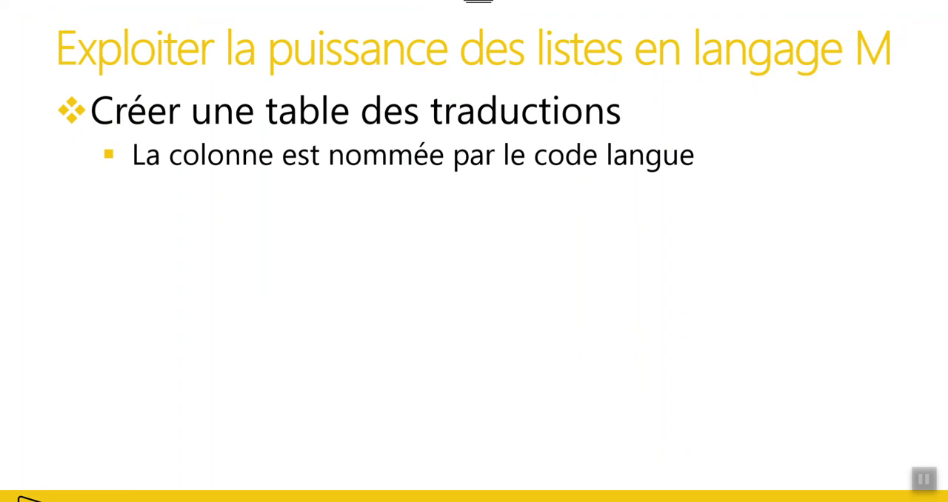
key(Right)
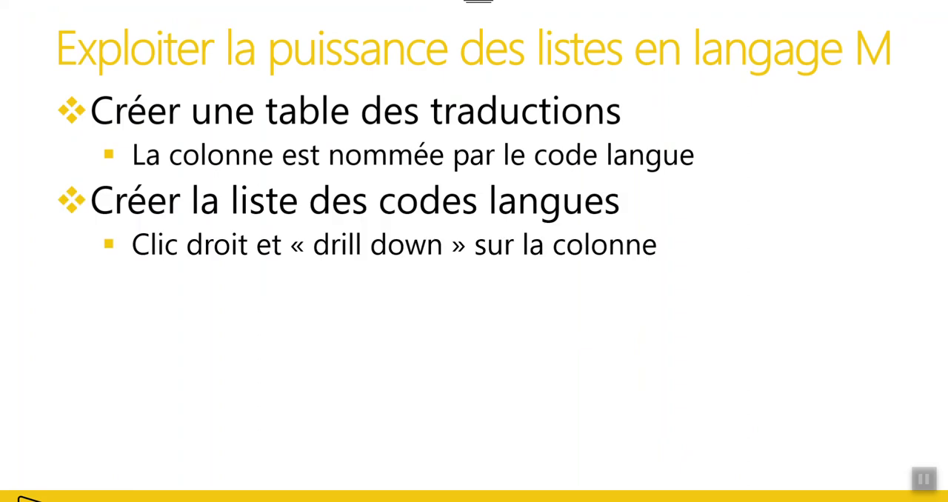